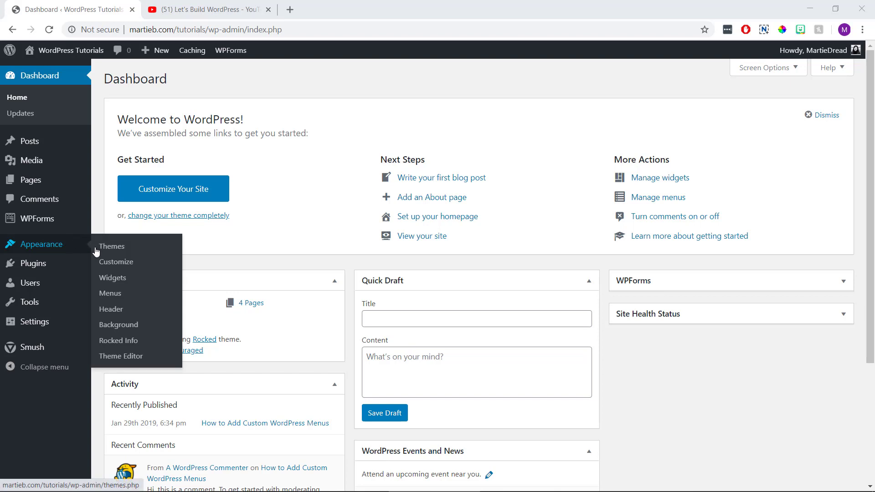
Load the Main Menu (Primary Menu) in the Appearance > Menus editor.
left_click(112, 294)
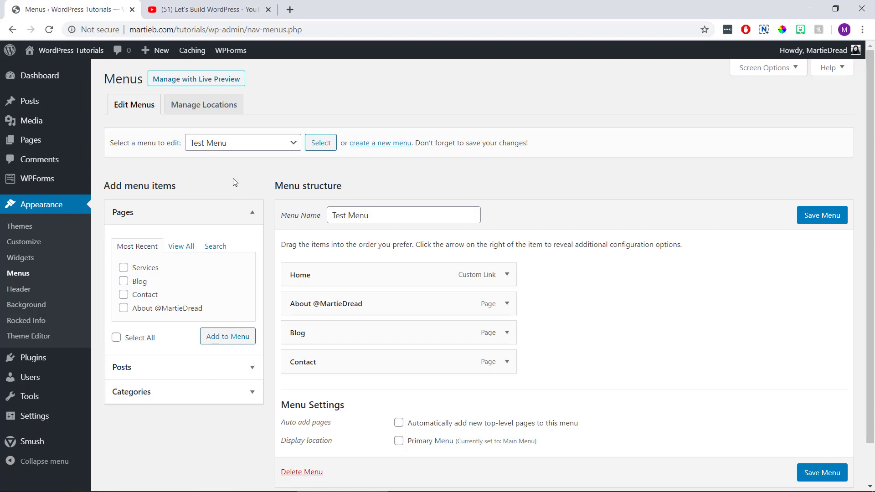
left_click(256, 143)
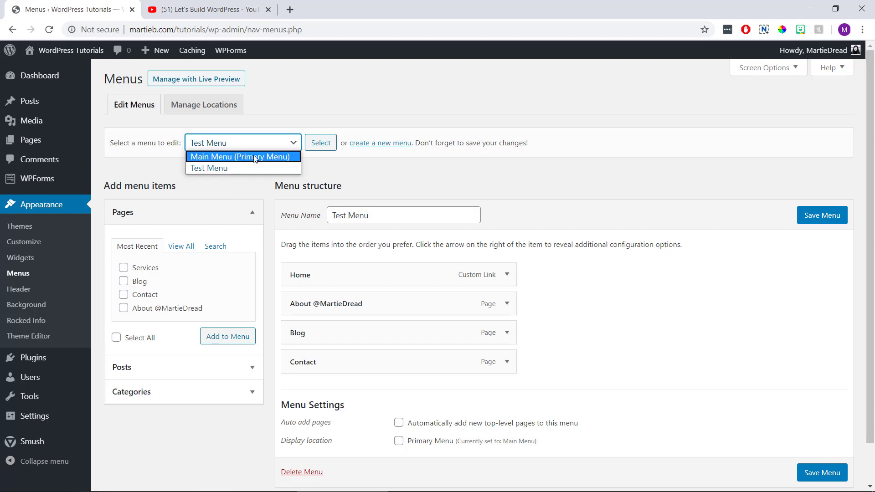
left_click(256, 158)
left_click(318, 145)
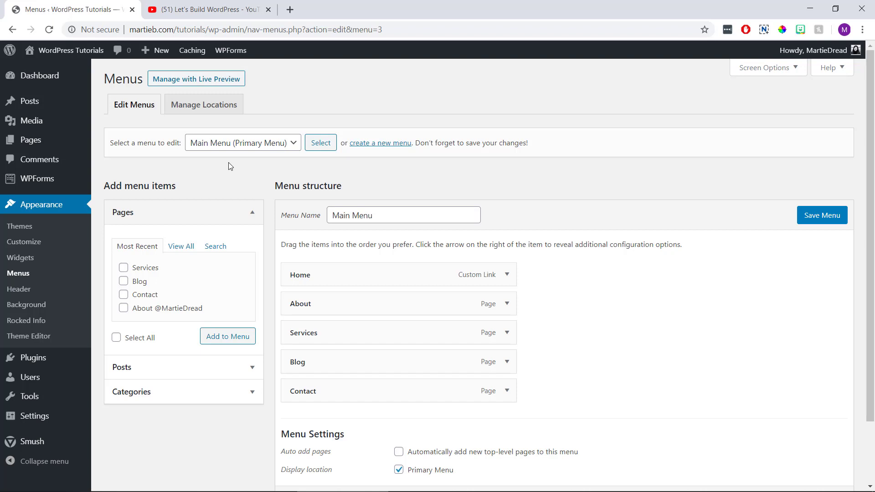
Enable Custom Links in Screen Options and expand the Custom Links section.
left_click(743, 69)
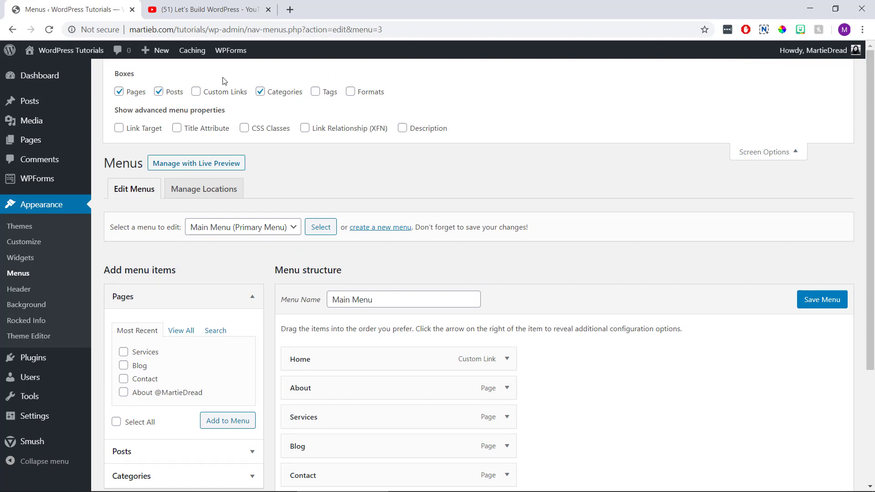
left_click(197, 92)
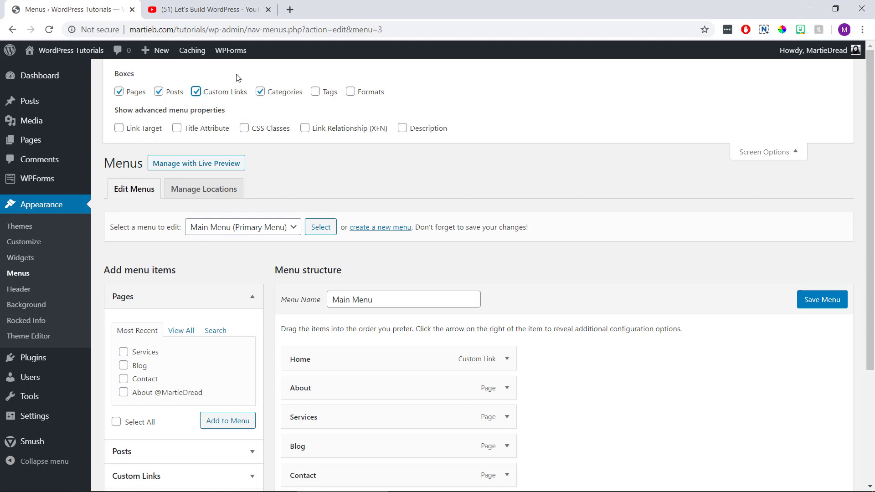
scroll(236, 76, "down", 3)
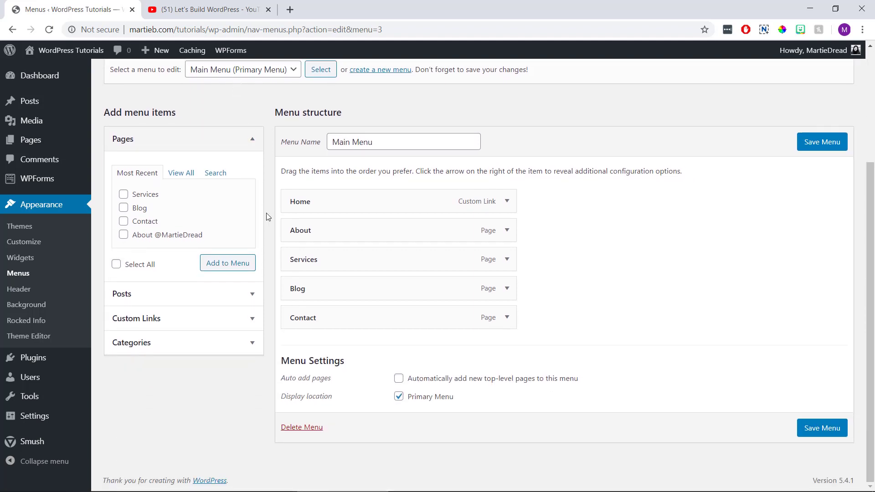
left_click(243, 319)
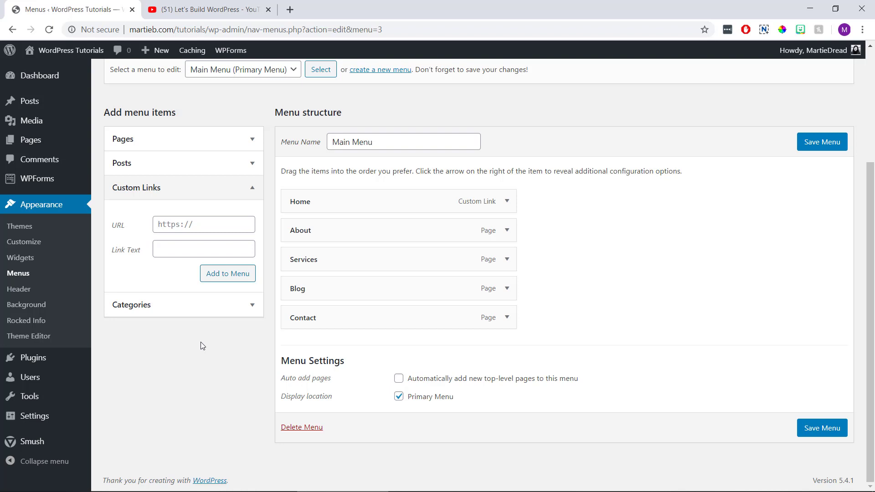
Enter 'YouTube' as the custom link text, then switch to the YouTube videos page tab.
left_click(211, 251)
type("Yo")
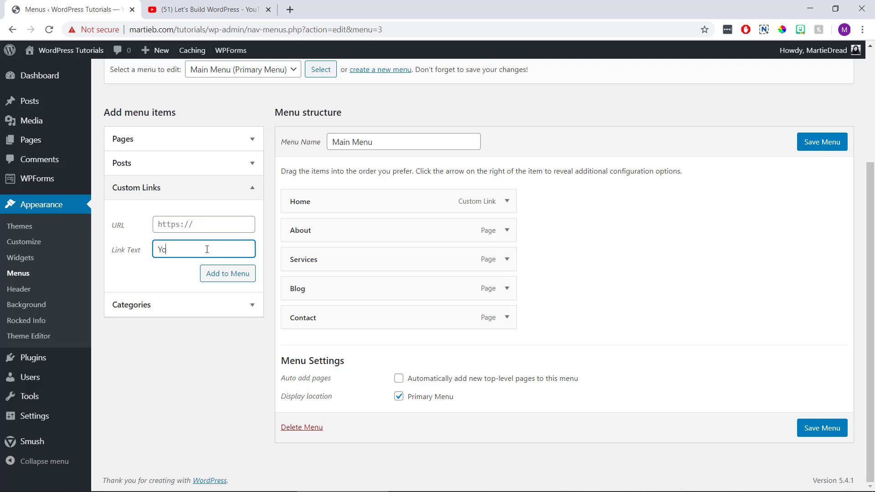
type("uTube")
left_click(218, 11)
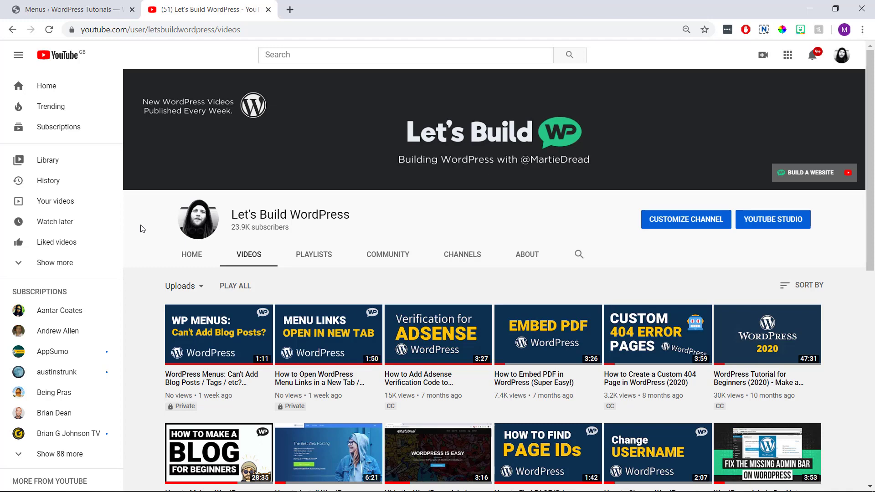
Copy the YouTube channel videos page URL and return to the WordPress Menus tab.
right_click(207, 30)
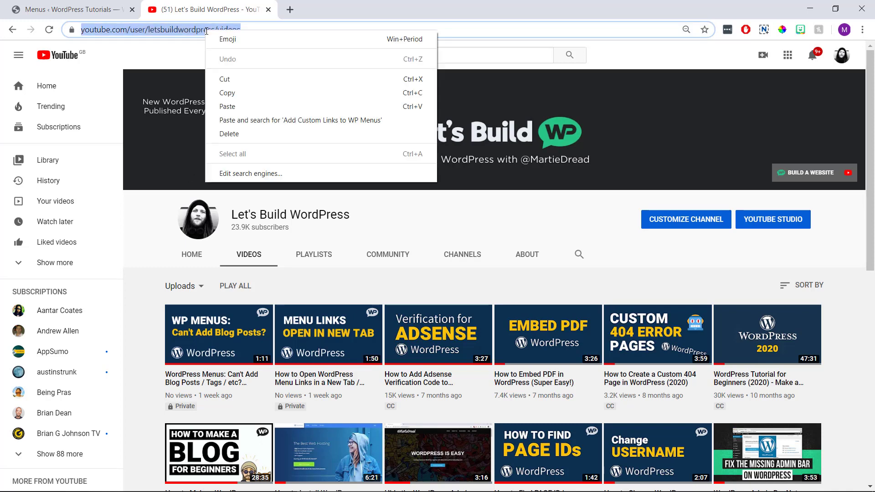
left_click(228, 94)
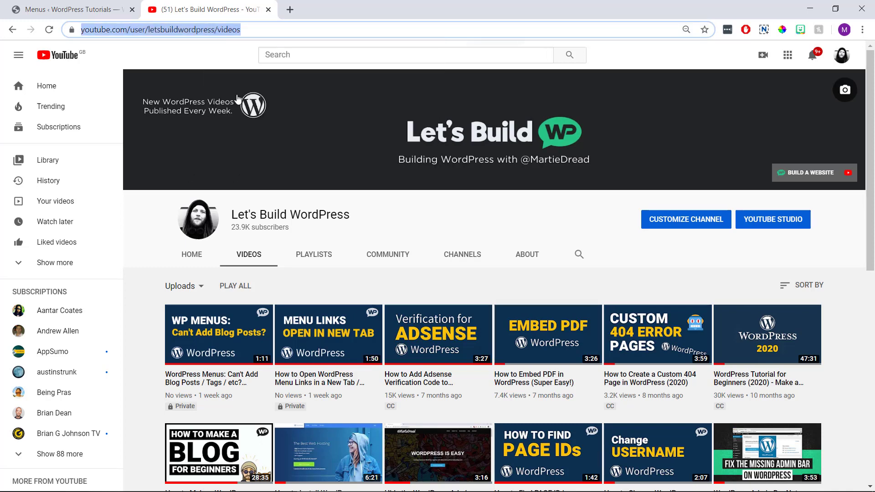
left_click(101, 10)
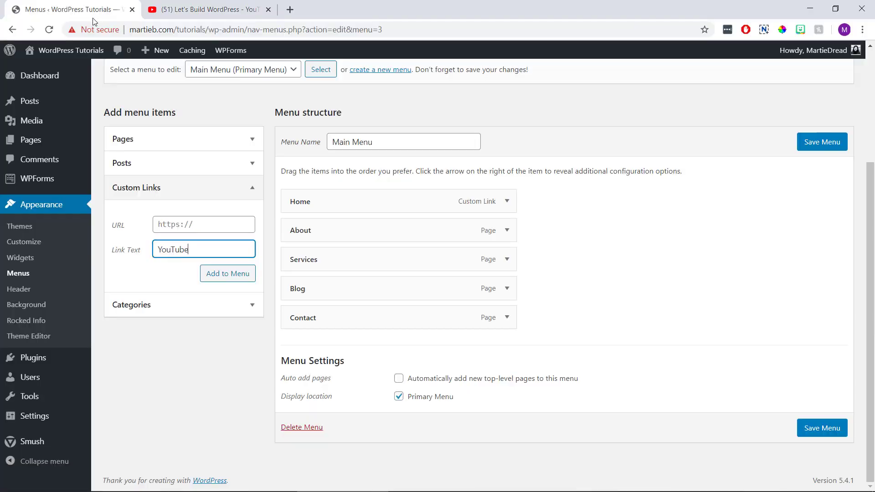
Paste the channel URL, add the YouTube link to the menu, and drag it within the structure.
left_click(190, 224)
right_click(191, 224)
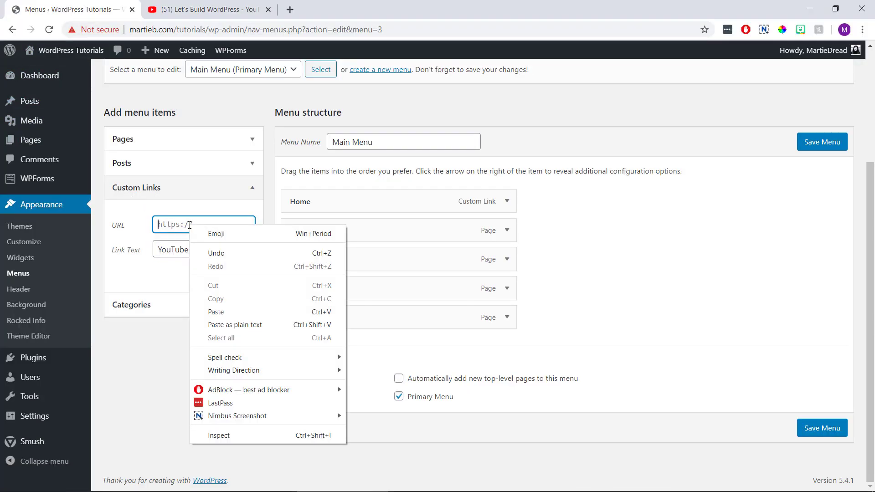
left_click(221, 312)
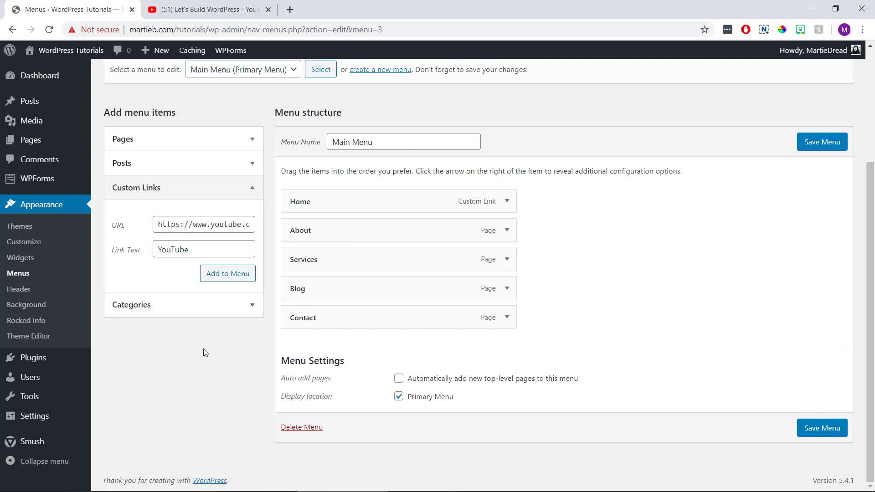
left_click(235, 278)
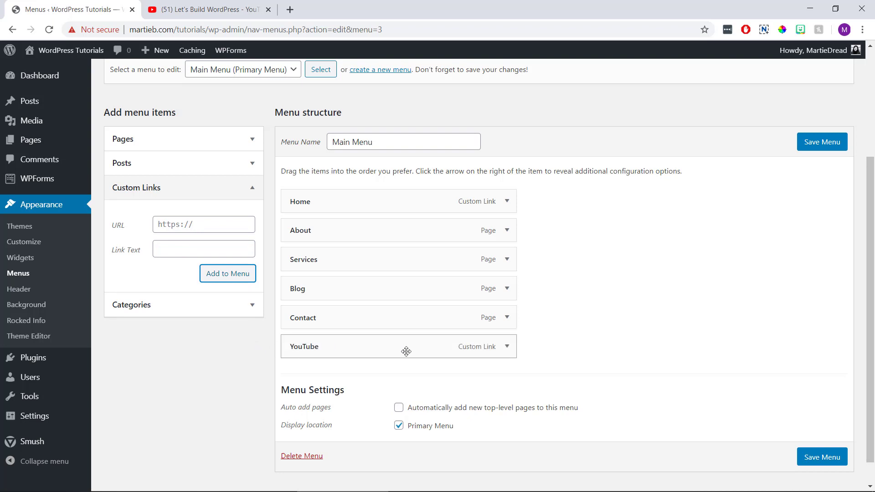
mouse_move(406, 352)
left_mouse_down()
mouse_move(391, 281)
mouse_move(401, 351)
left_mouse_up()
scroll(400, 351, "up", 3)
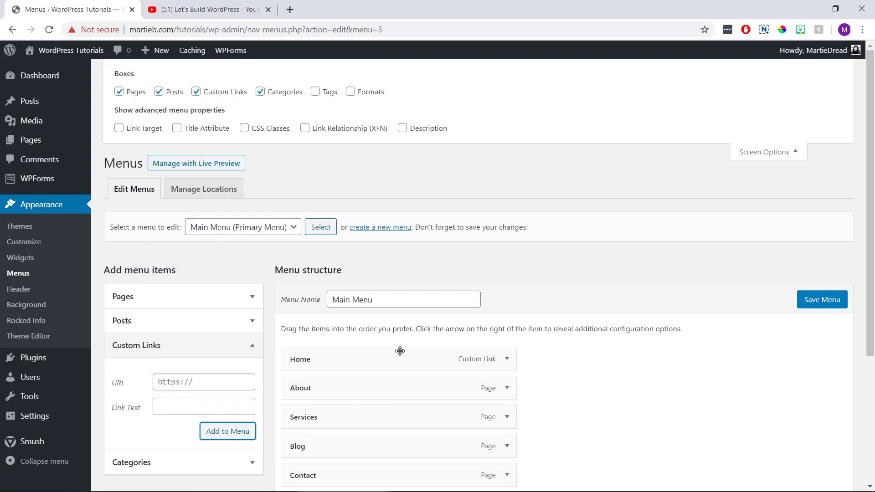
Tick Link Target under the advanced menu properties in Screen Options.
left_click(120, 129)
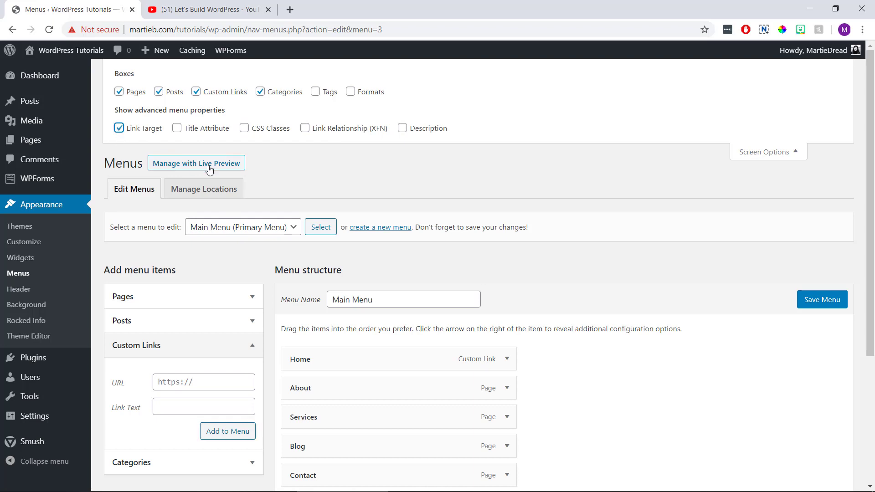
scroll(345, 177, "down", 1)
scroll(345, 177, "down", 2)
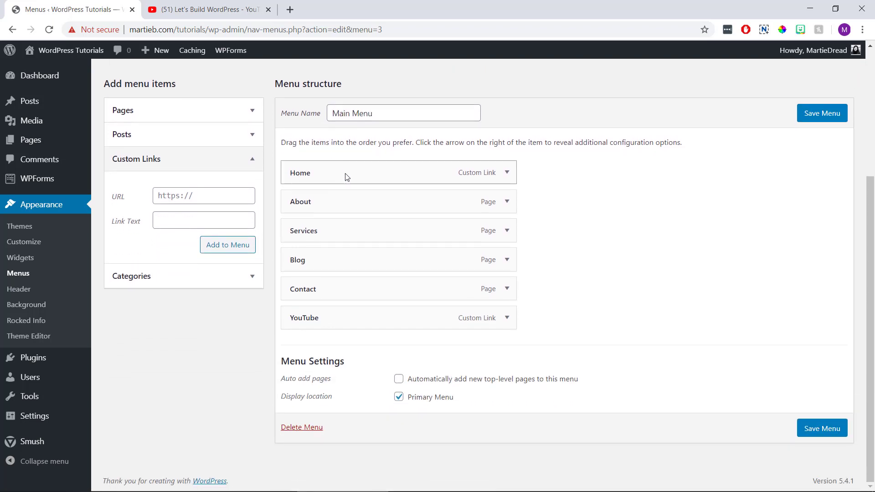
Set the YouTube menu item to open in a new tab and save the Main Menu.
left_click(508, 319)
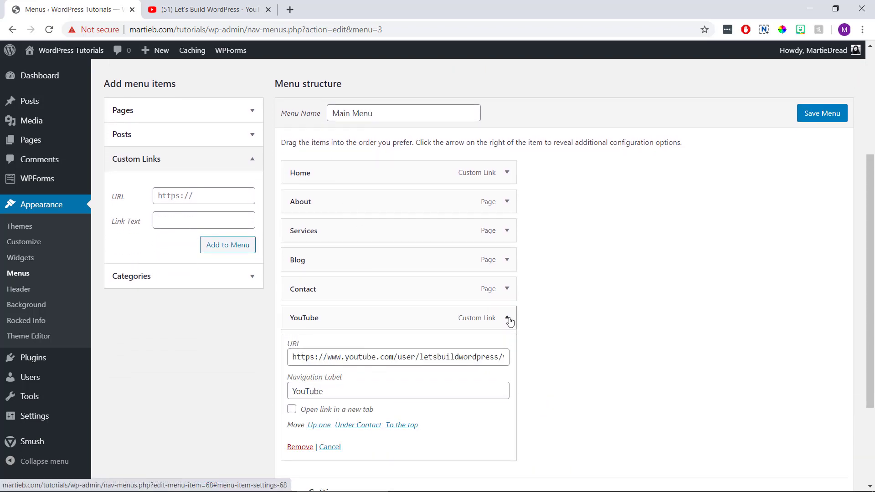
left_click(292, 410)
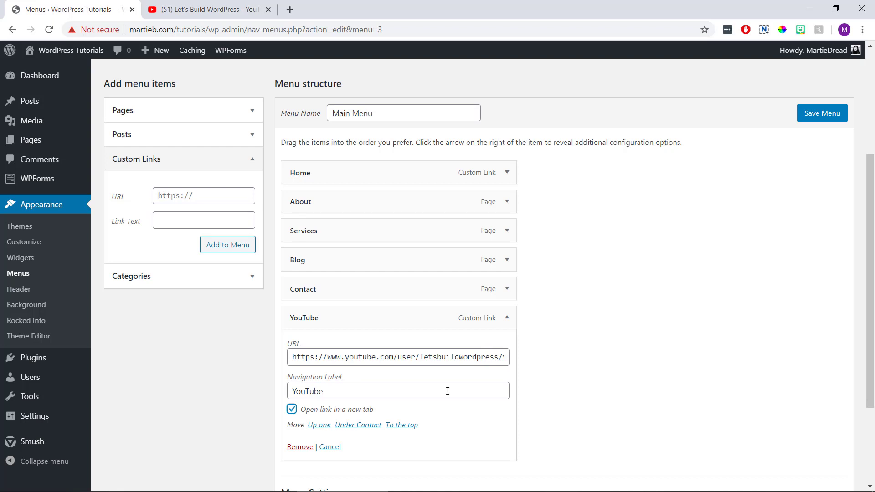
left_click(809, 113)
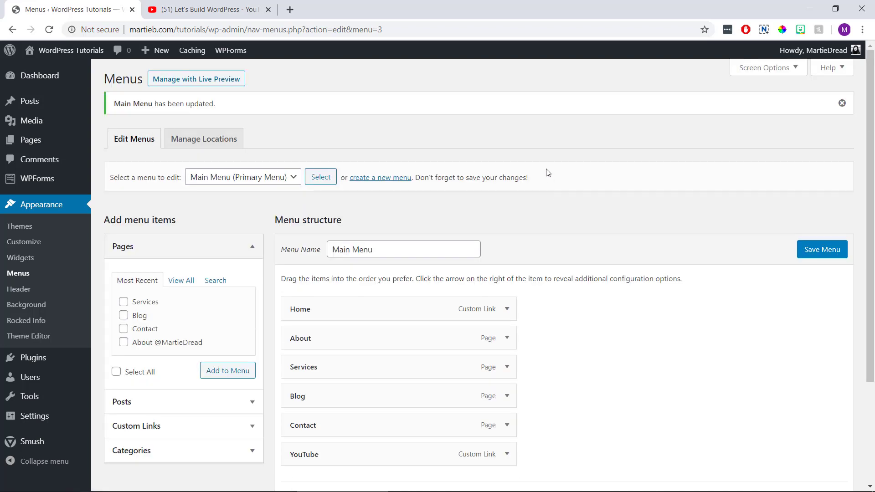
Visit the live site, test the YOUTUBE header link, and close the new YouTube tab.
mouse_move(65, 50)
left_click(82, 51)
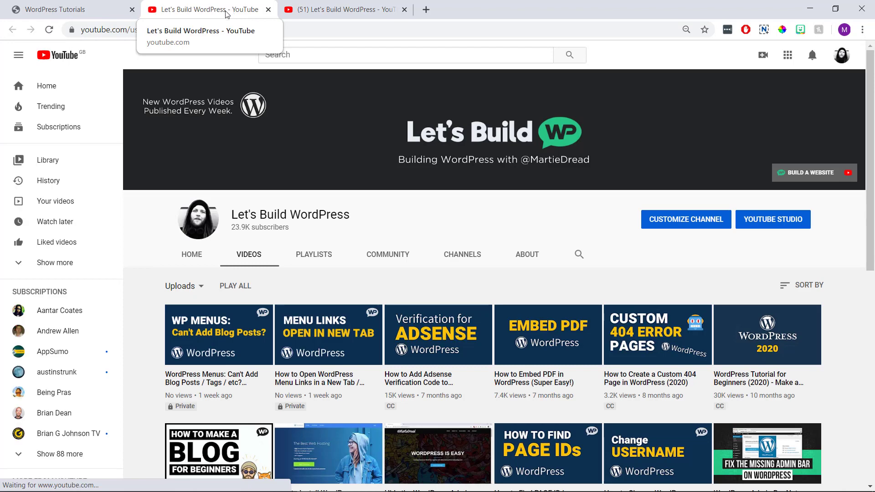
left_click(268, 10)
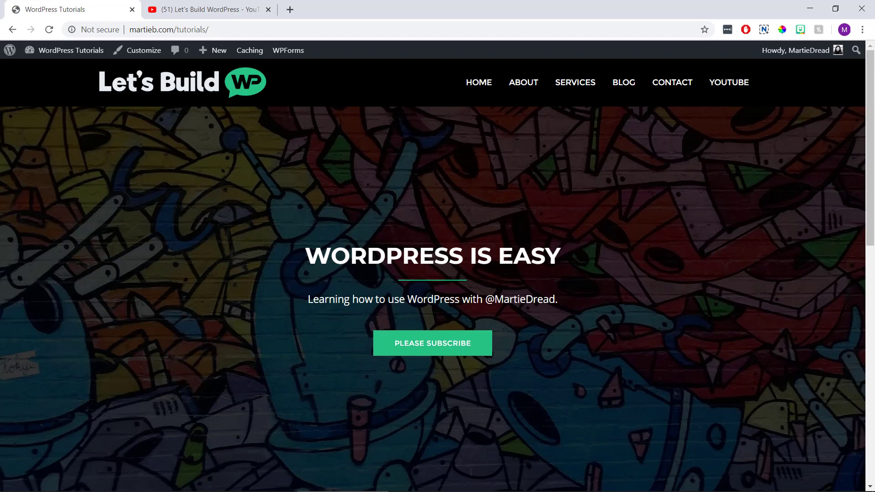
scroll(438, 274, "down", 5)
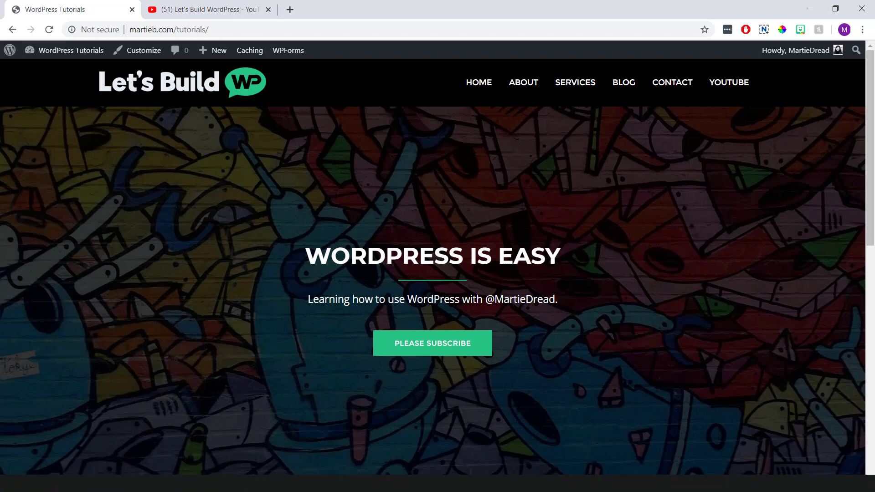
scroll(438, 274, "down", 2)
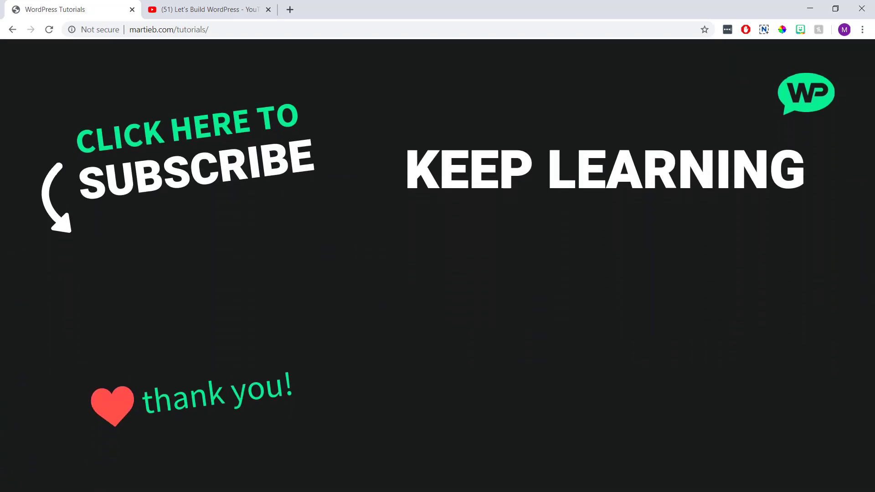